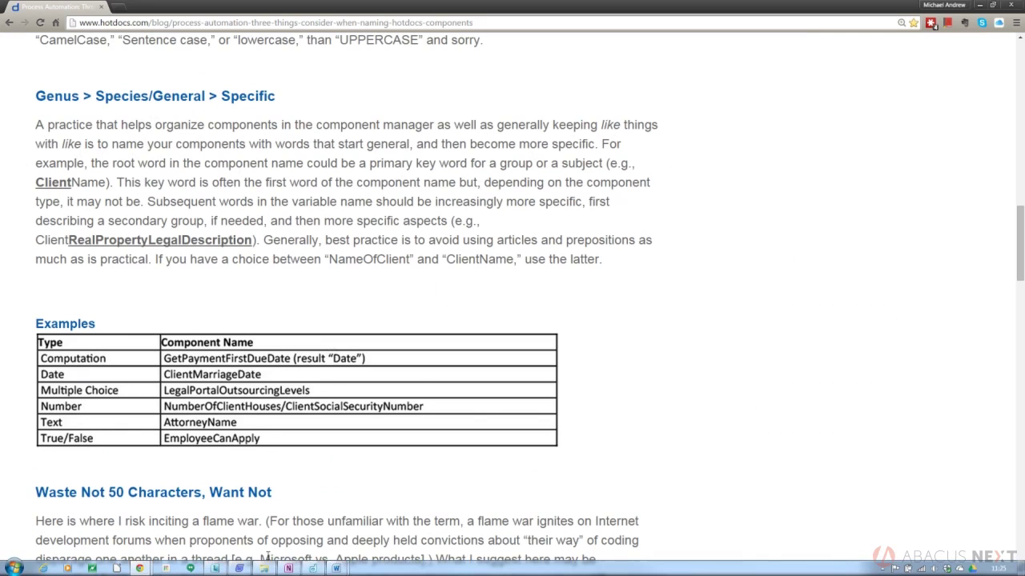
Switch to Rental Contract.docx in Word and insert a text variable field named Landlord Name at the landlord blank.
{"action": "mouse_move", "coordinate": [332, 570]}
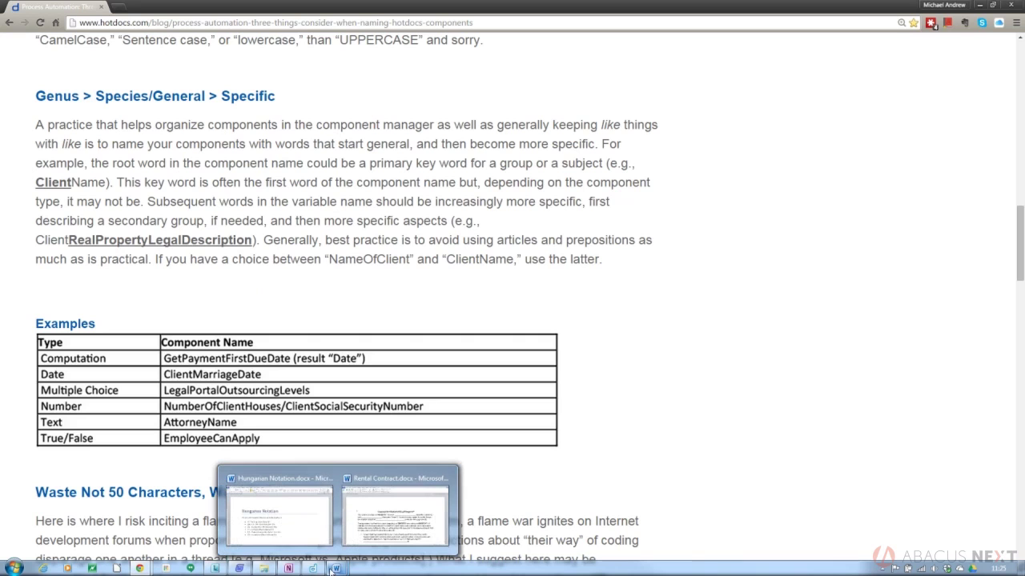
{"action": "left_click", "coordinate": [394, 506]}
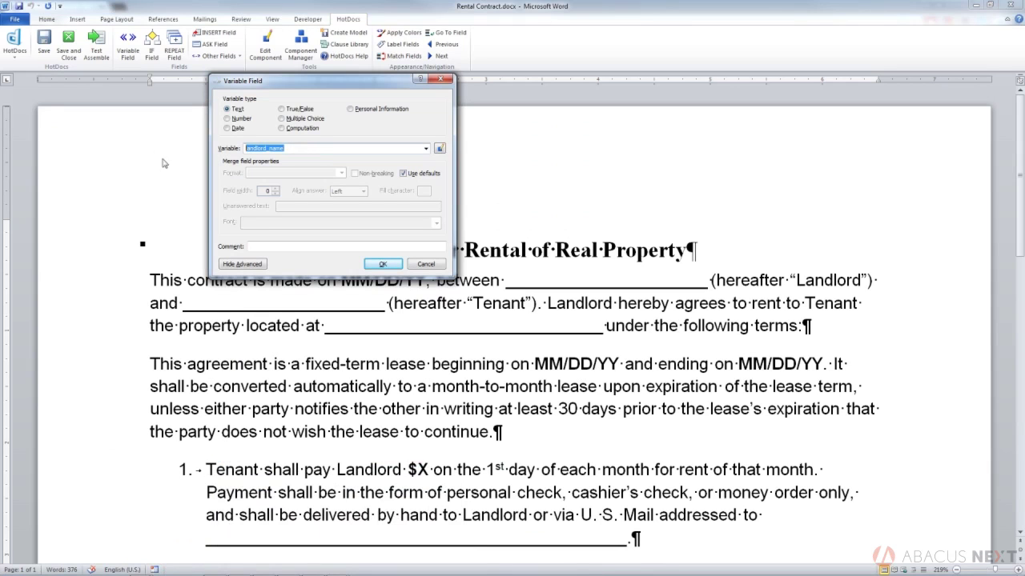
{"action": "type", "text": "Lan"}
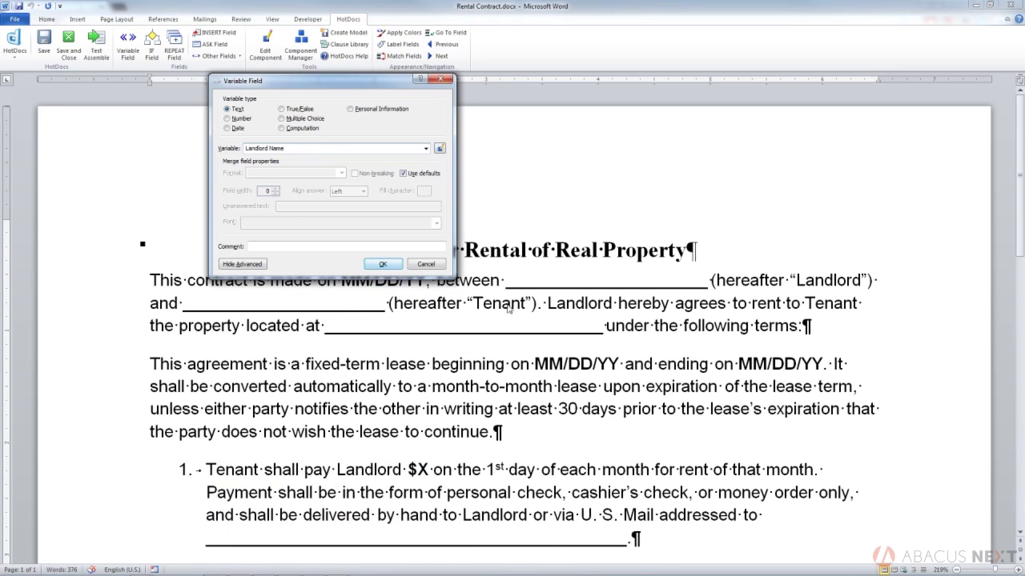
{"action": "left_click", "coordinate": [383, 264]}
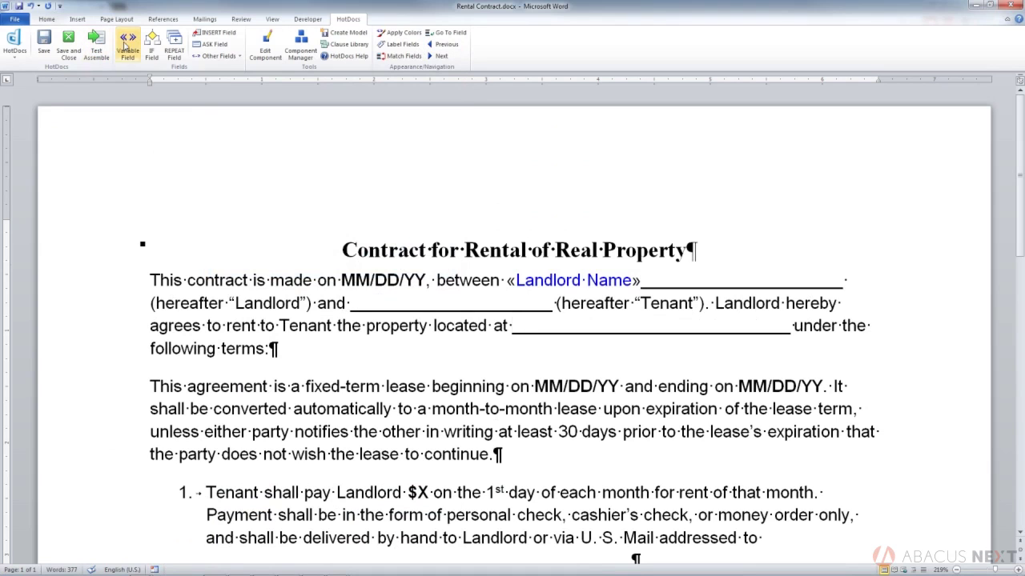
Insert a text variable field named Landlord Property before the blank for the property's location in the opening paragraph.
{"action": "left_click", "coordinate": [126, 46]}
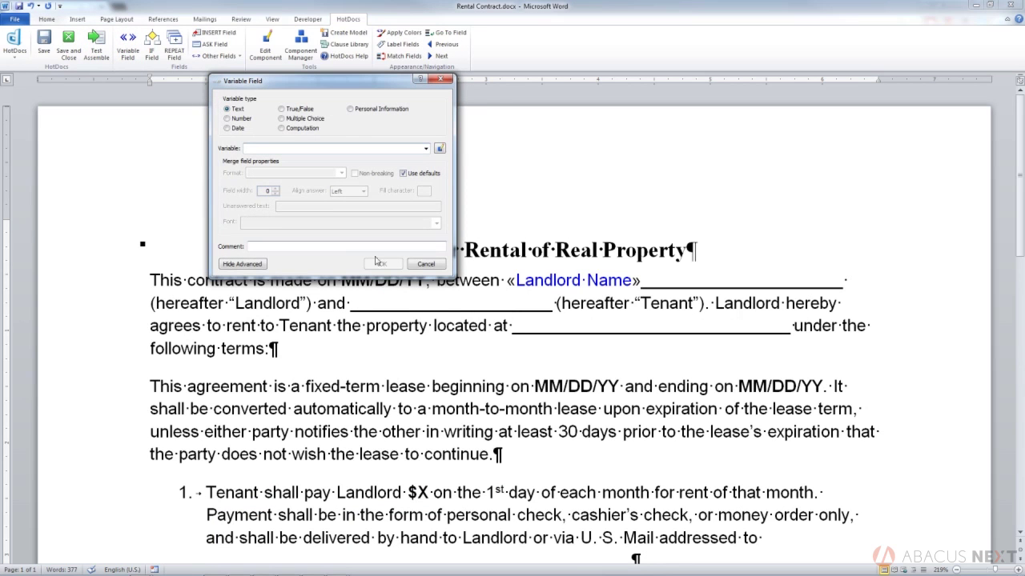
{"action": "type", "text": "Land"}
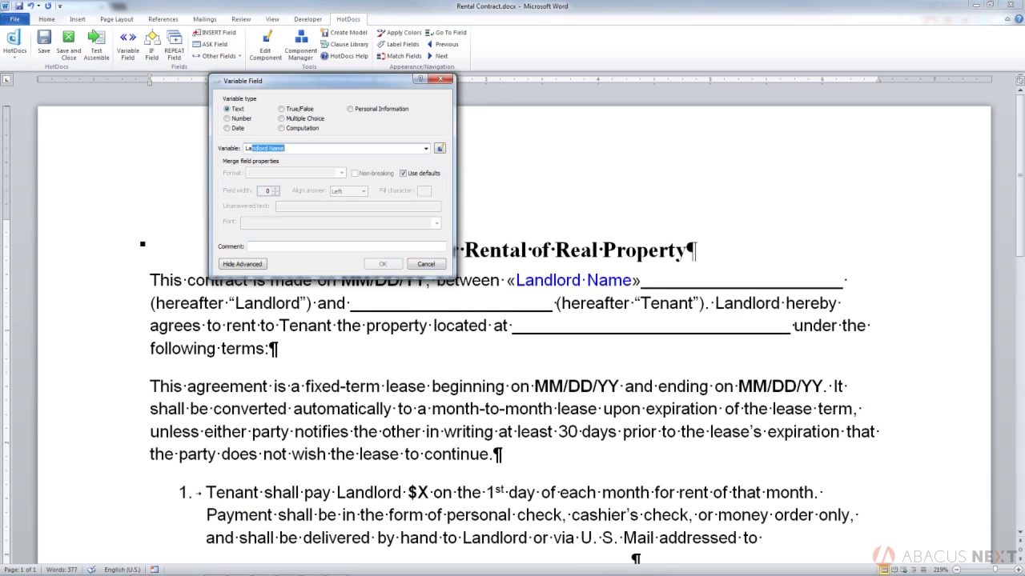
{"action": "type", "text": "loa"}
{"action": "type", "text": "d"}
{"action": "type", "text": "Property"}
{"action": "left_click", "coordinate": [382, 264]}
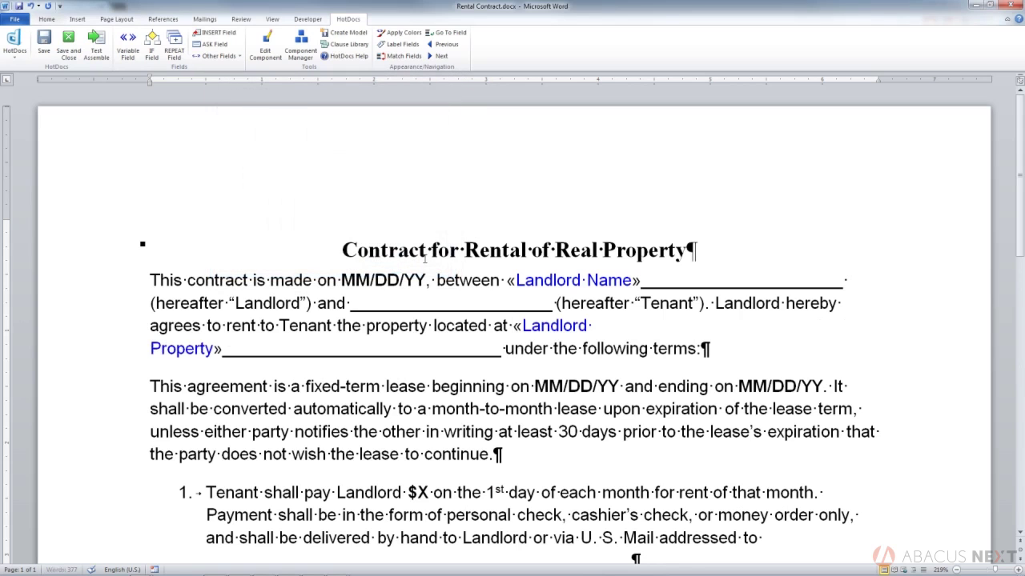
Check the contract's variables in the Component Manager and return to the HotDocs naming article in Chrome.
{"action": "left_click", "coordinate": [300, 46]}
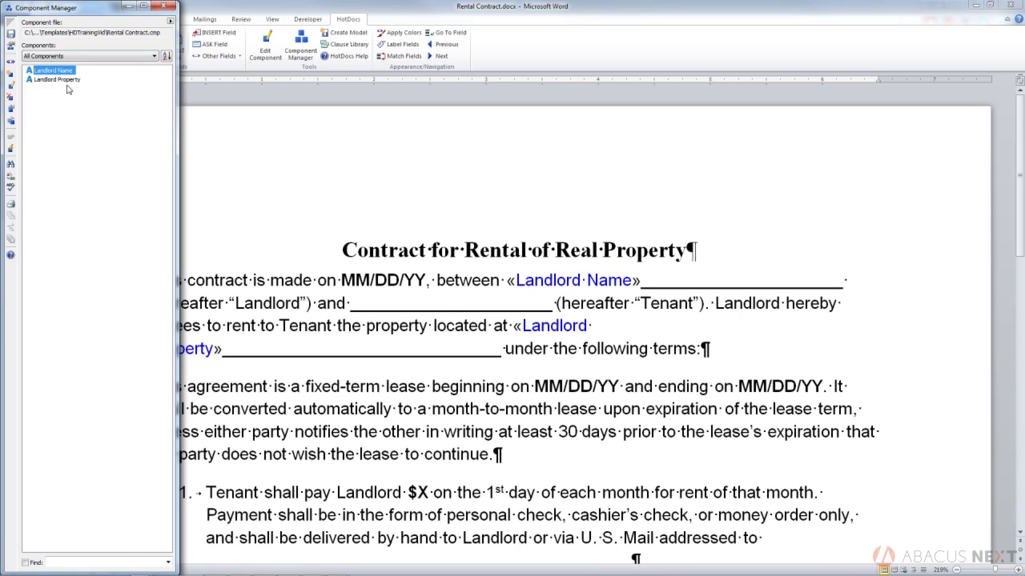
{"action": "key", "text": "alt+Tab"}
{"action": "key", "text": "alt+Tab"}
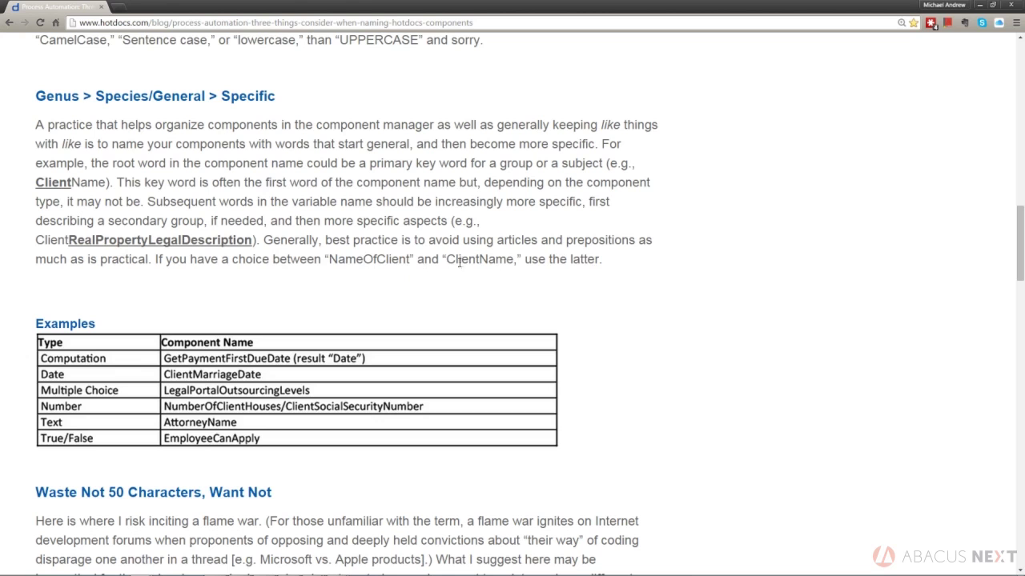
Read the article's ClientName advice, the component name examples and the section "Waste Not 50 Characters, Want Not".
{"action": "left_click_drag", "start_coordinate": [449, 260], "coordinate": [479, 257]}
{"action": "left_click", "coordinate": [483, 258]}
{"action": "scroll", "coordinate": [381, 227], "scroll_direction": "down", "scroll_amount": 1}
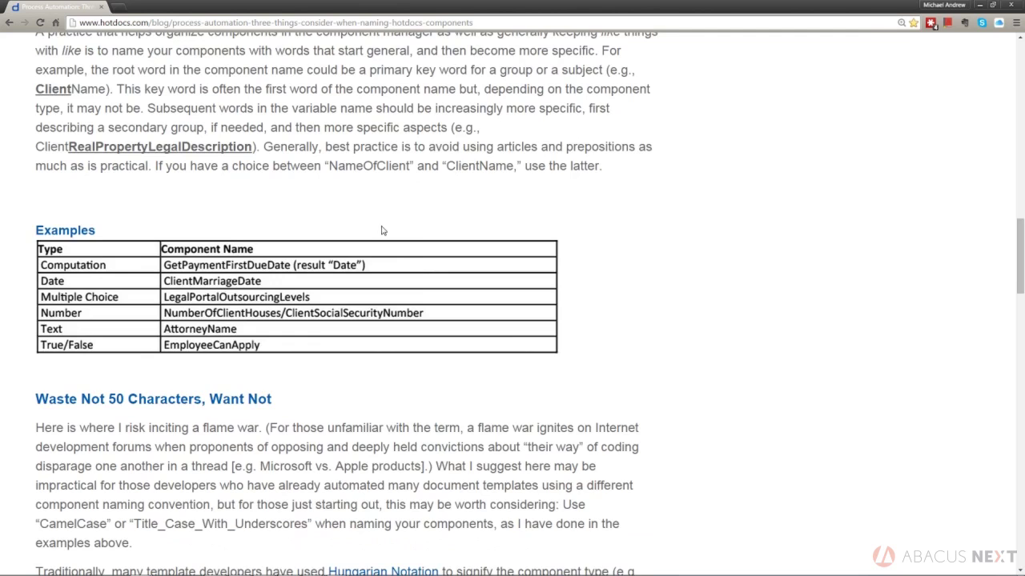
{"action": "scroll", "coordinate": [373, 217], "scroll_direction": "down", "scroll_amount": 1}
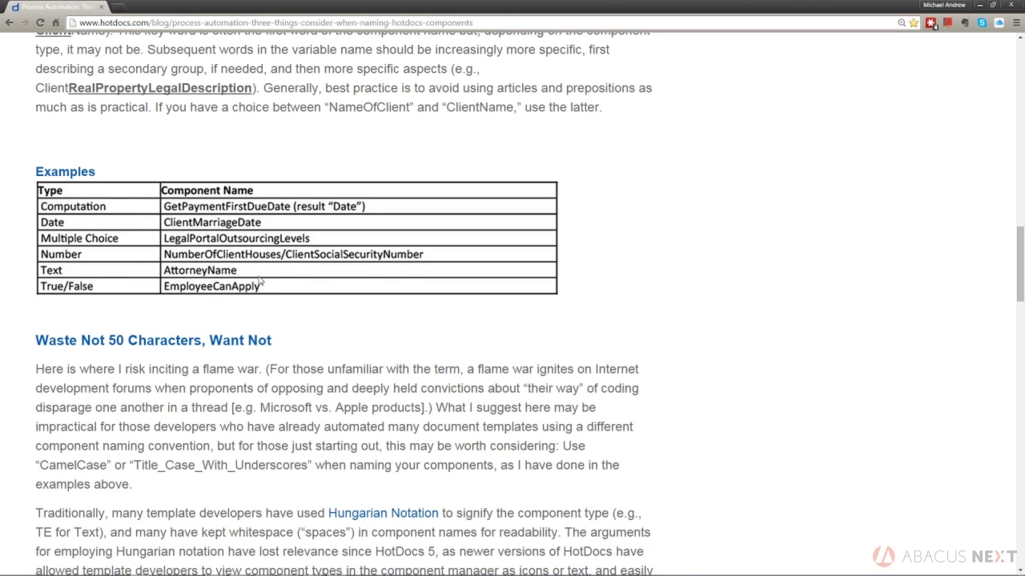
{"action": "scroll", "coordinate": [150, 297], "scroll_direction": "down", "scroll_amount": 1}
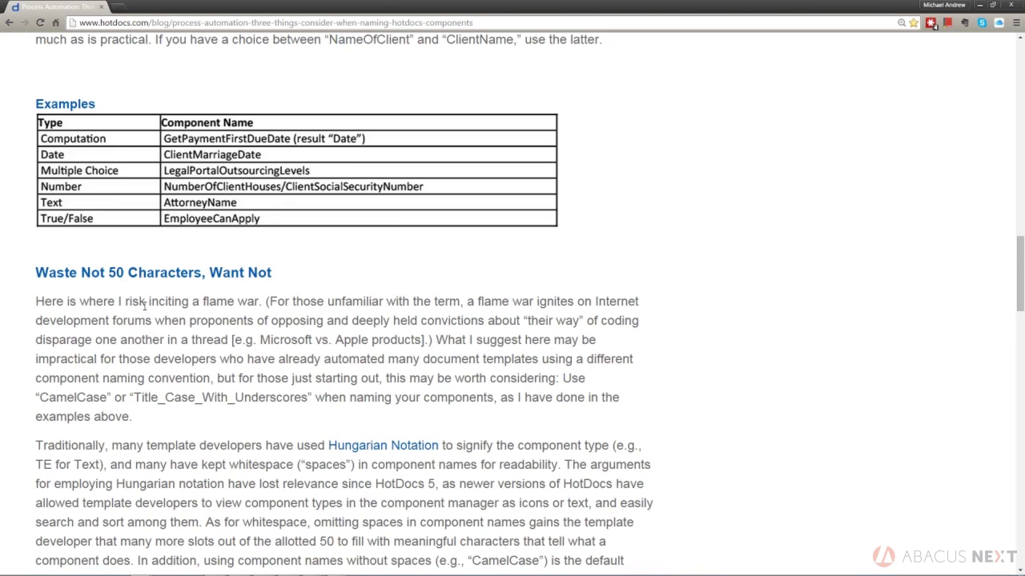
{"action": "scroll", "coordinate": [143, 304], "scroll_direction": "down", "scroll_amount": 2}
{"action": "scroll", "coordinate": [141, 296], "scroll_direction": "down", "scroll_amount": 1}
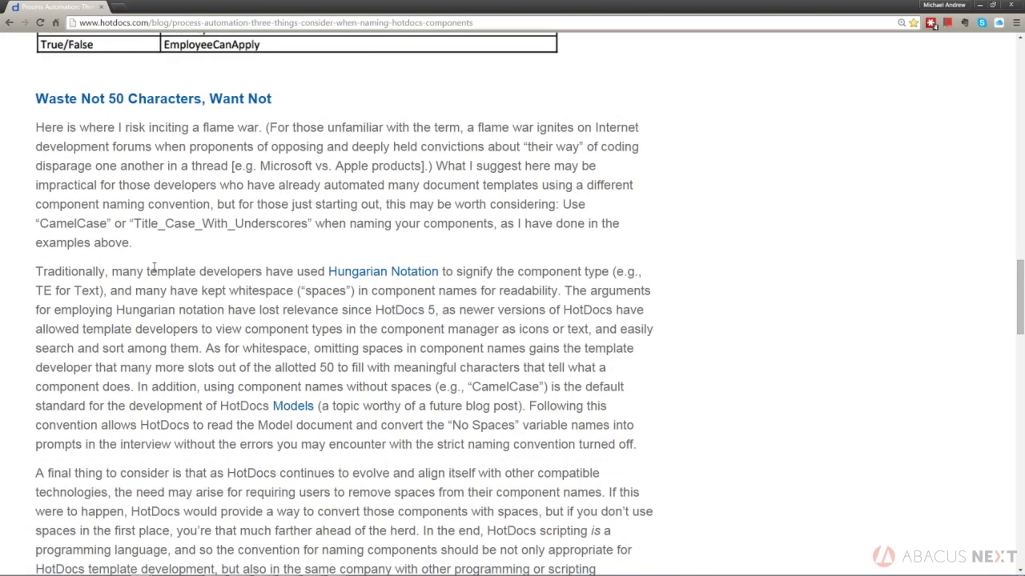
{"action": "scroll", "coordinate": [177, 286], "scroll_direction": "down", "scroll_amount": 1}
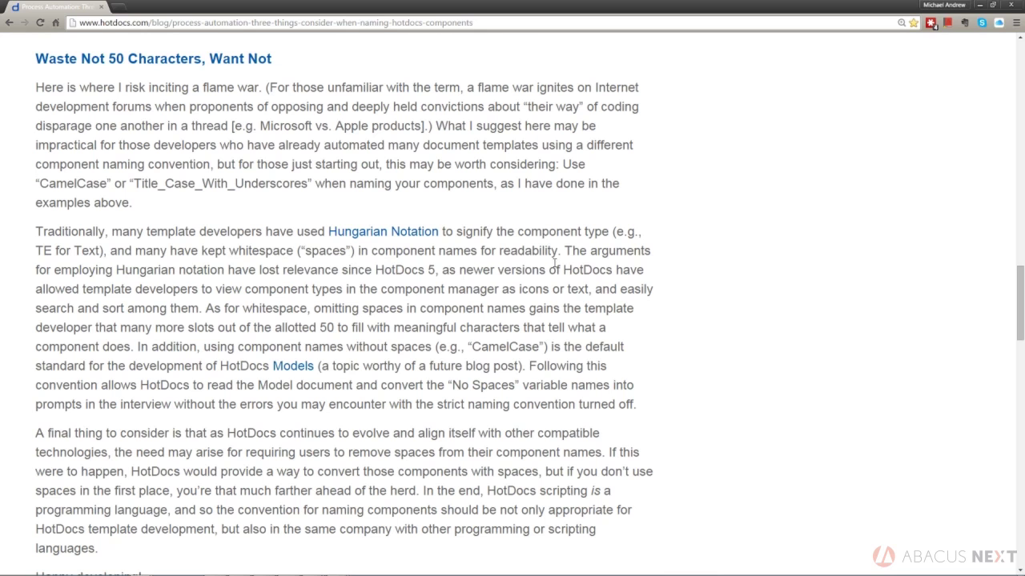
Switch to Rental Contract.docx in Word and insert a text variable field named Landlord Name TE directly after the Landlord Name field.
{"action": "mouse_move", "coordinate": [190, 570]}
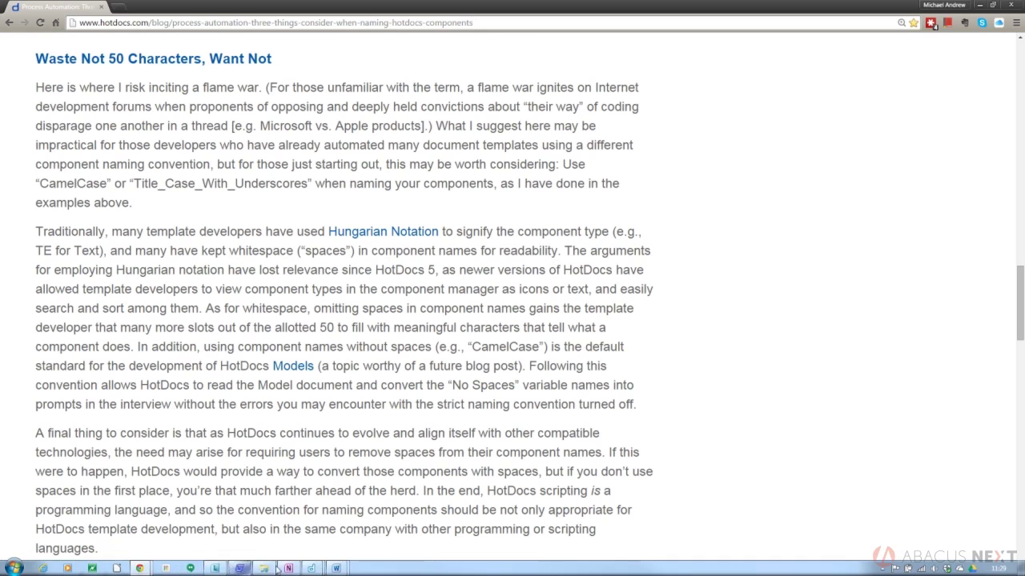
{"action": "mouse_move", "coordinate": [335, 570]}
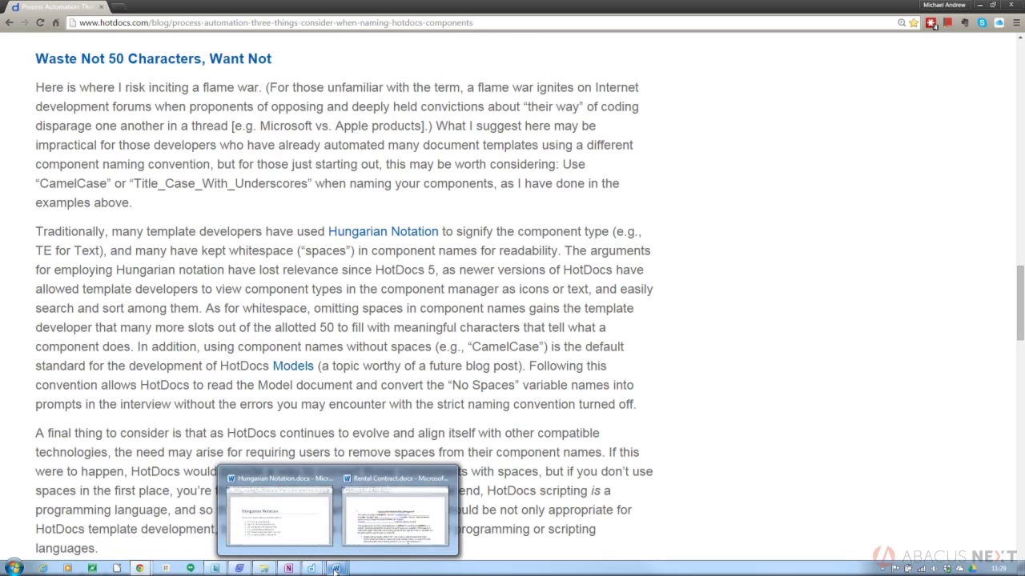
{"action": "left_click", "coordinate": [392, 512]}
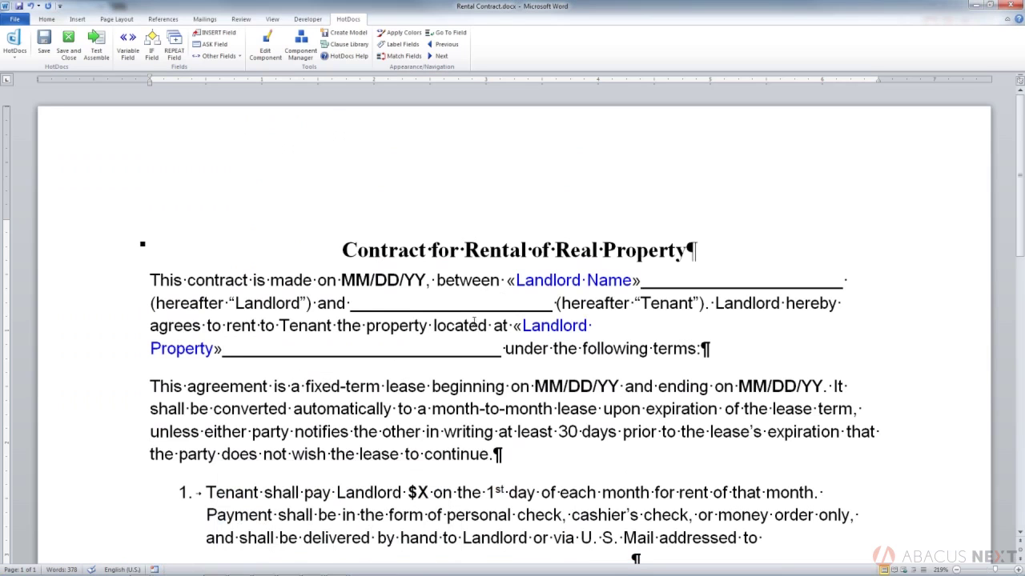
{"action": "left_click", "coordinate": [642, 280]}
{"action": "left_click", "coordinate": [130, 54]}
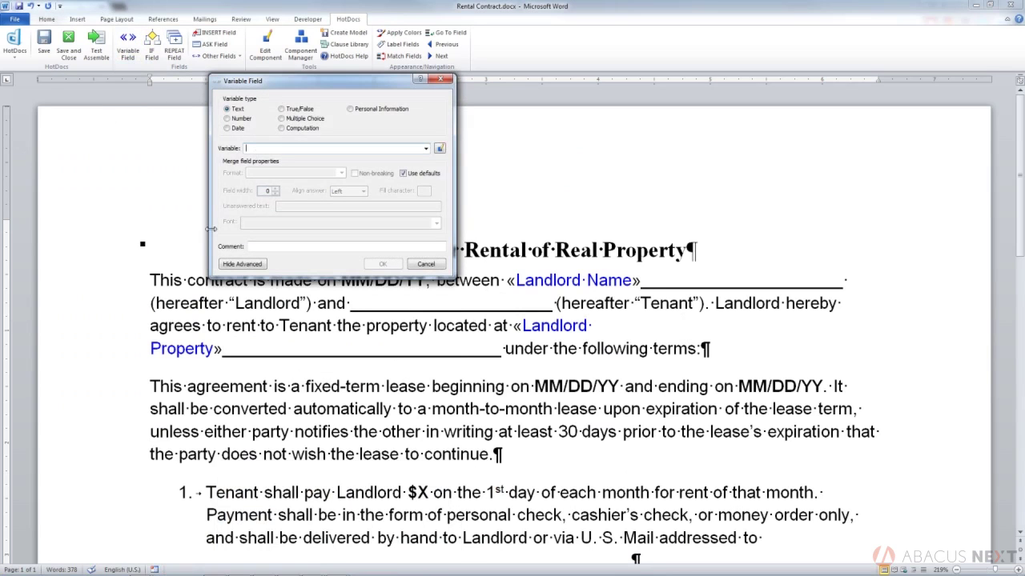
{"action": "type", "text": "Land"}
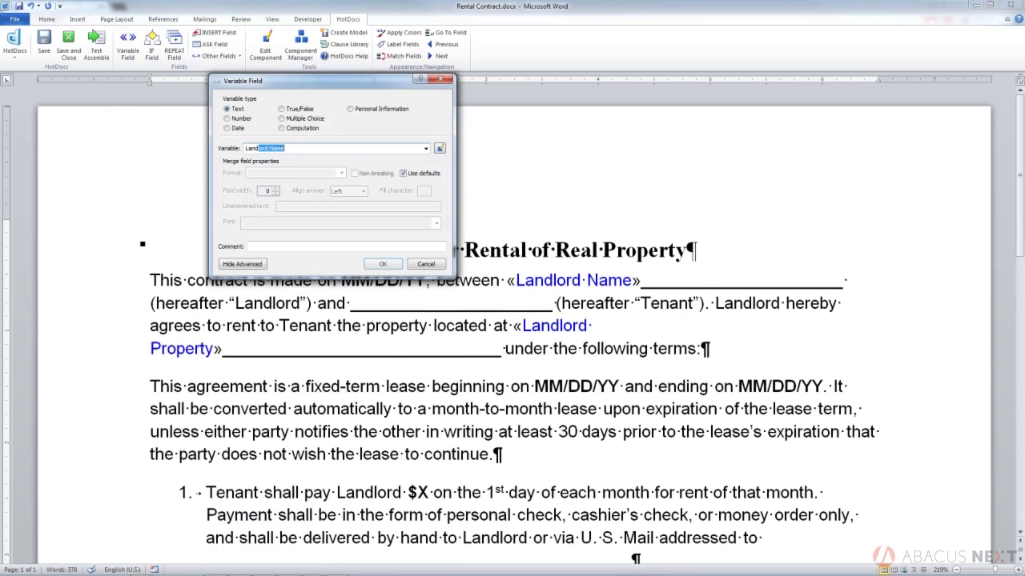
{"action": "type", "text": "lord Name TE"}
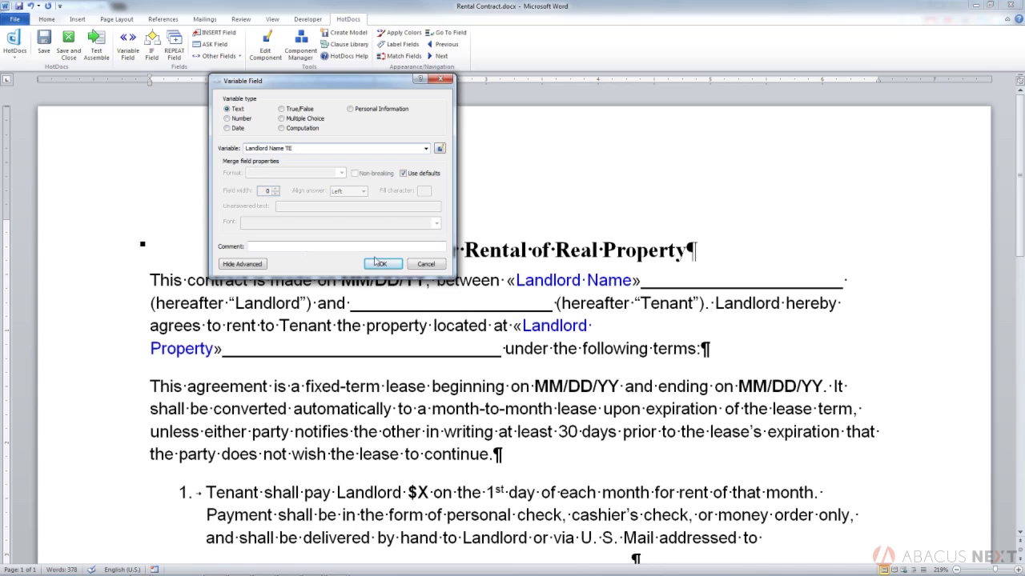
{"action": "left_click", "coordinate": [382, 264]}
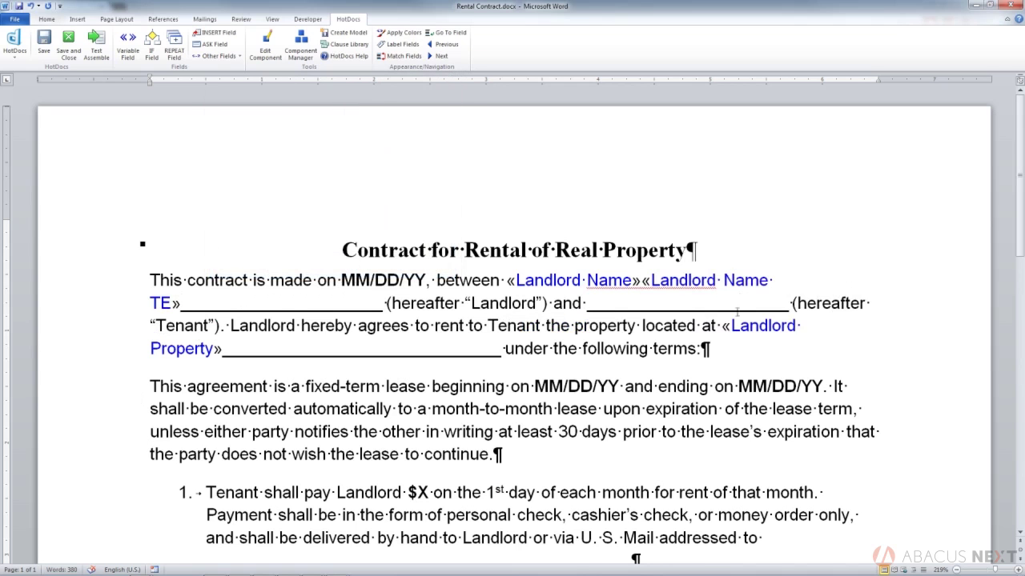
Examine the TE suffix in the Landlord Name TE field and compare the variable names in the Component Manager.
{"action": "left_click", "coordinate": [643, 281]}
{"action": "left_click_drag", "start_coordinate": [150, 303], "coordinate": [172, 304]}
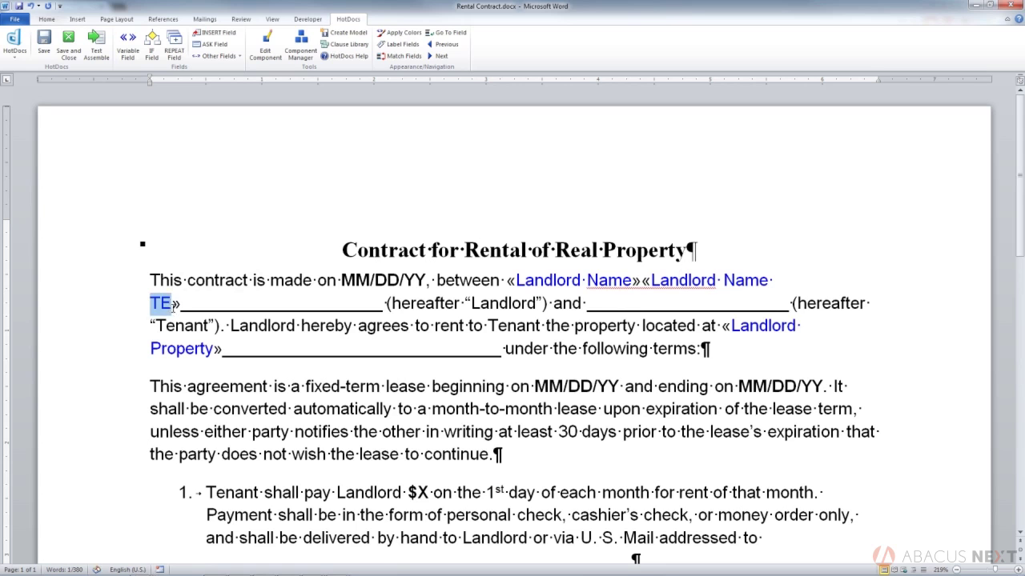
{"action": "left_click", "coordinate": [171, 304]}
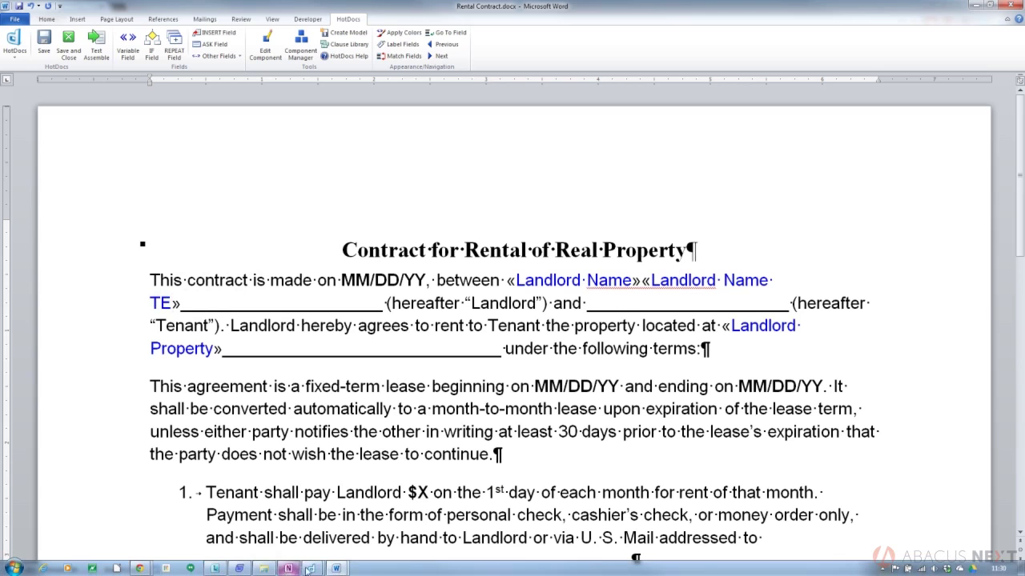
{"action": "mouse_move", "coordinate": [312, 569]}
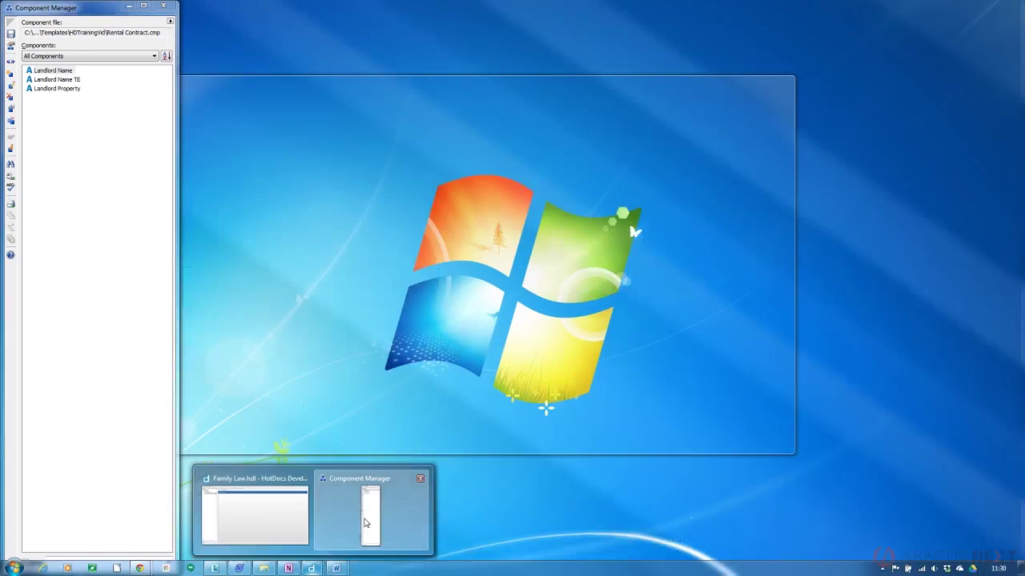
{"action": "left_click", "coordinate": [356, 525]}
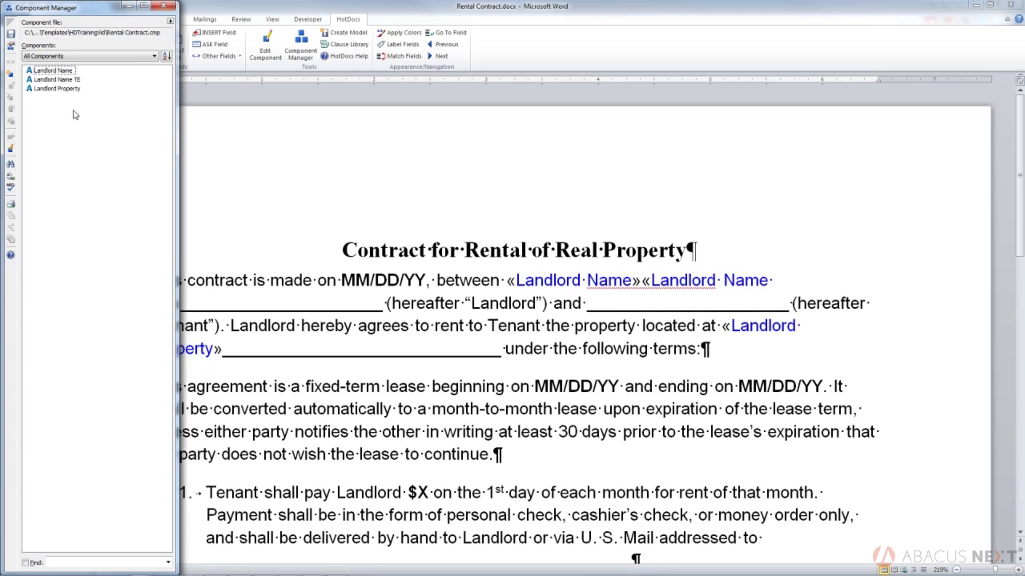
Inspect the Landlord Name field's properties in the Text Variable Editor and close it without changes.
{"action": "left_click", "coordinate": [714, 286]}
{"action": "left_click", "coordinate": [566, 280]}
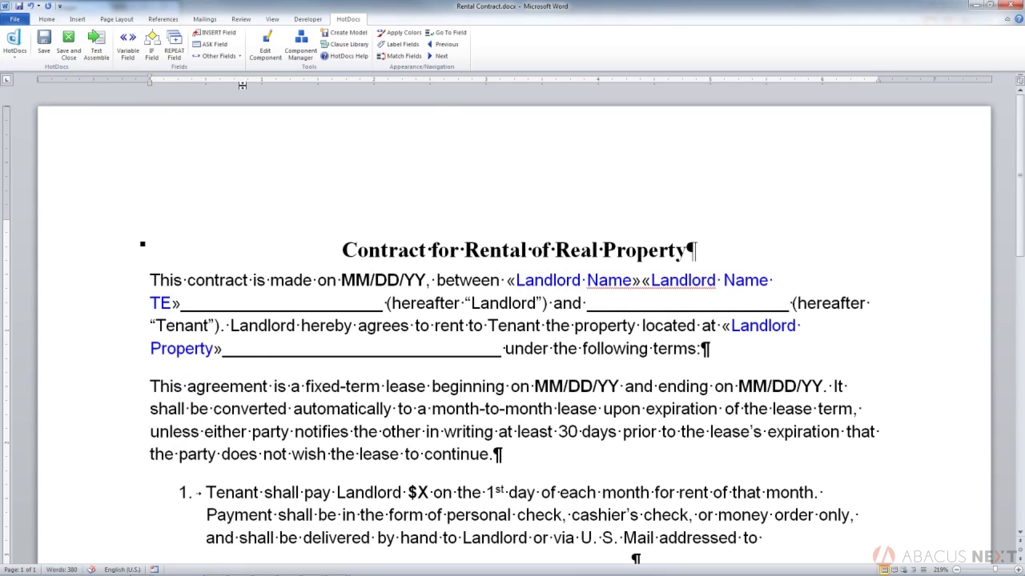
{"action": "left_click", "coordinate": [265, 44]}
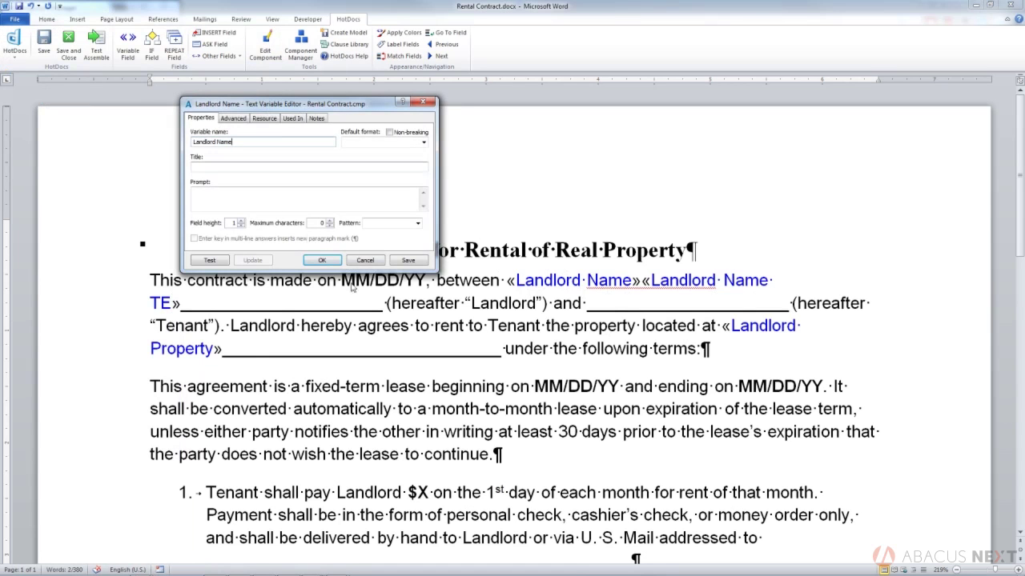
{"action": "left_click", "coordinate": [366, 261]}
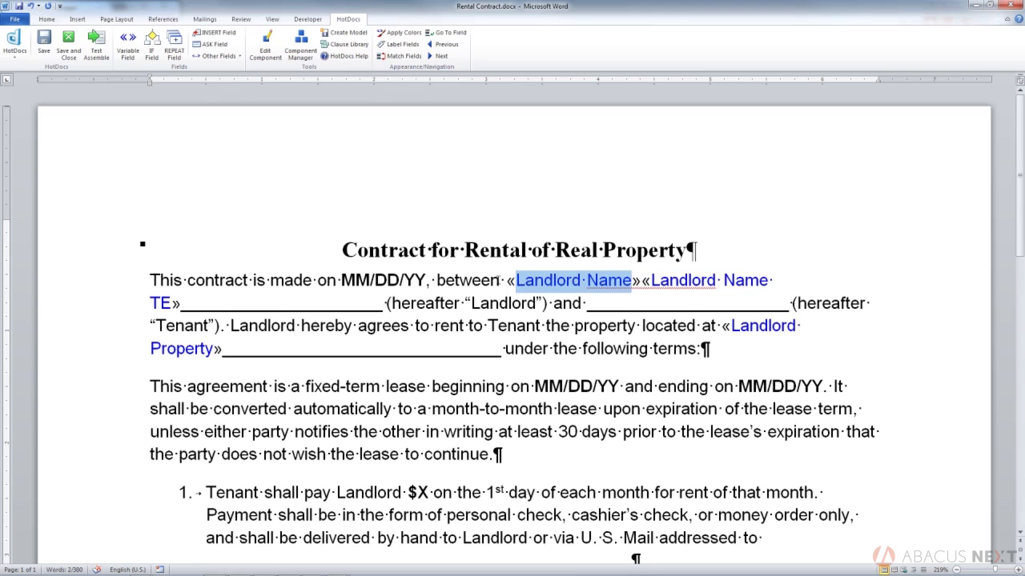
{"action": "left_click", "coordinate": [506, 280]}
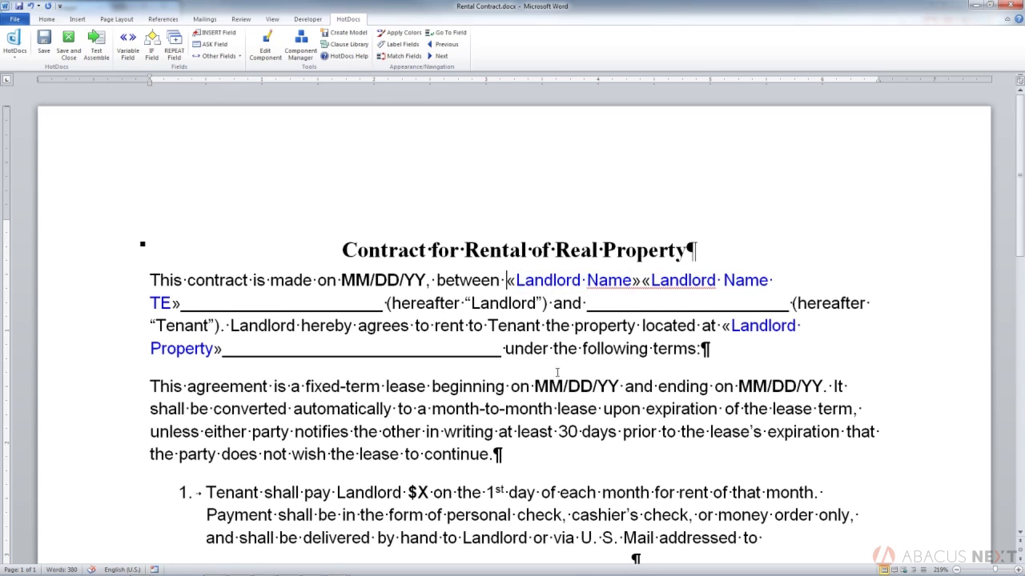